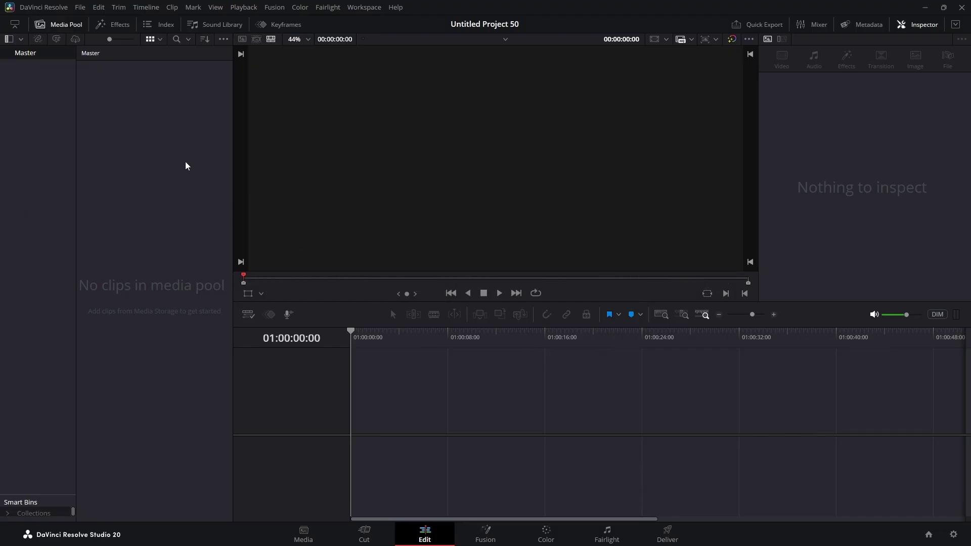
Step: Drag a Text+ title from Toolbox > Titles onto Video 1 and select the clip
click(114, 25)
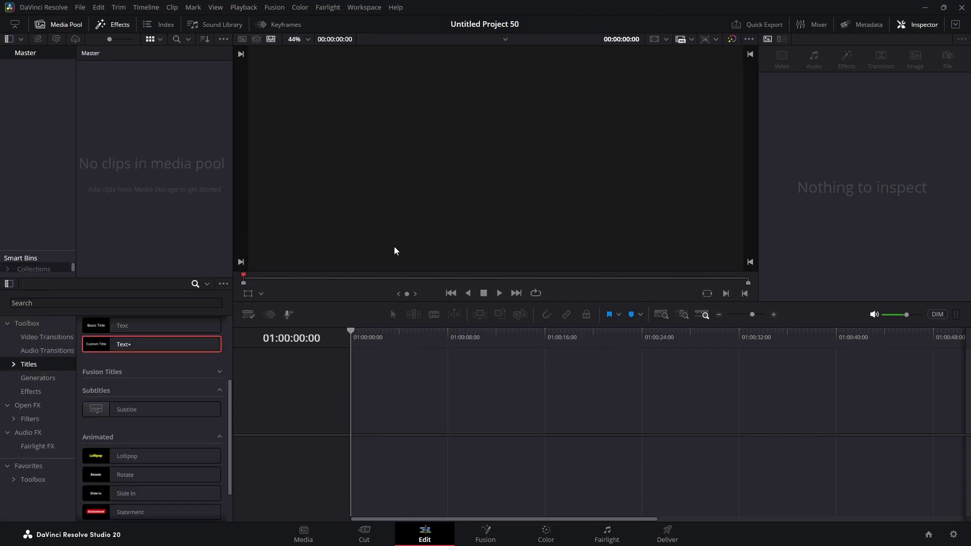
drag(141, 344, 353, 420)
click(418, 416)
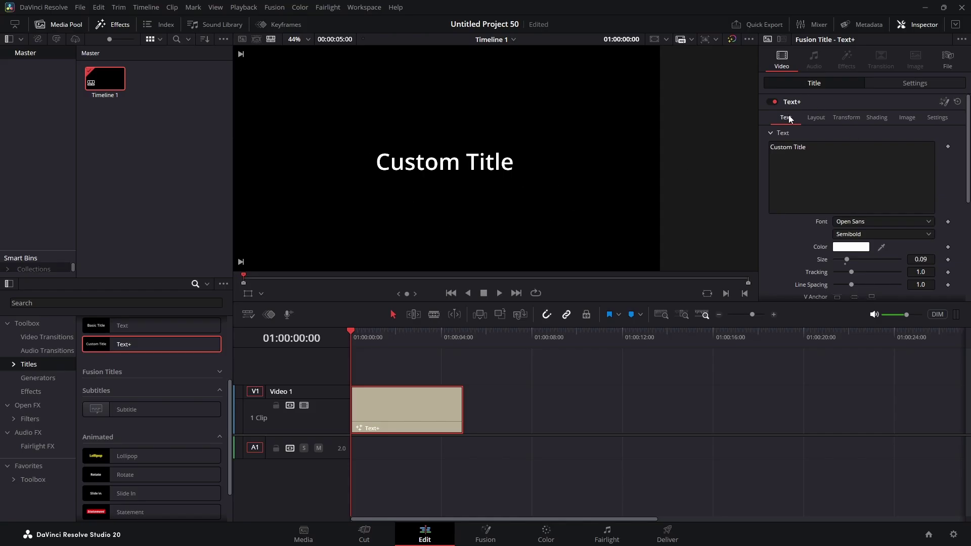
Step: Shrink the title text to size 0.0433, trying Vertical direction, then restoring Automatic
scroll(794, 204, down, 5)
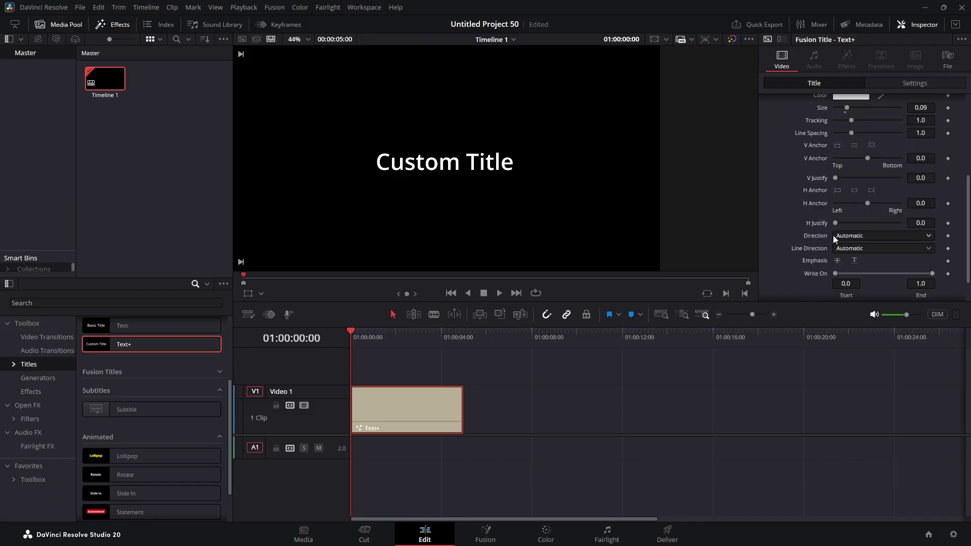
click(844, 236)
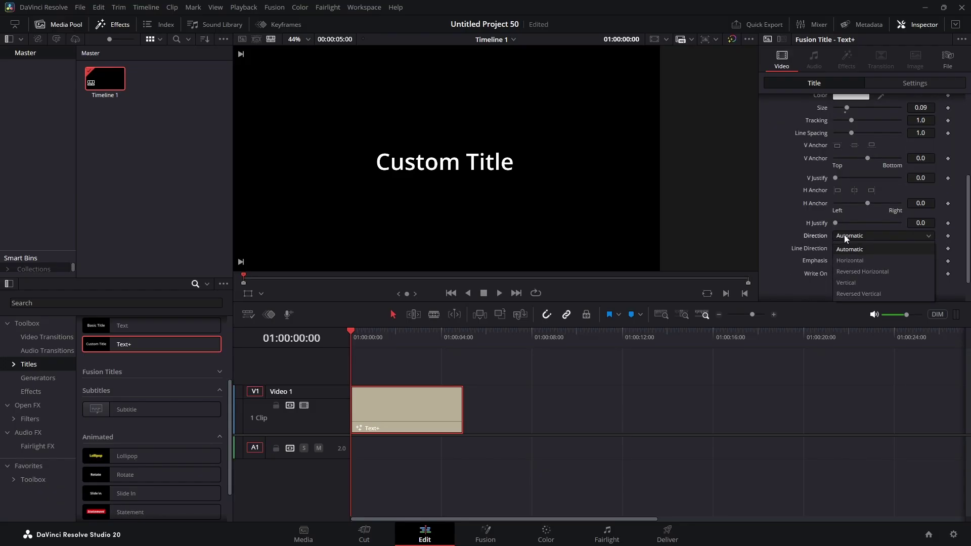
click(850, 281)
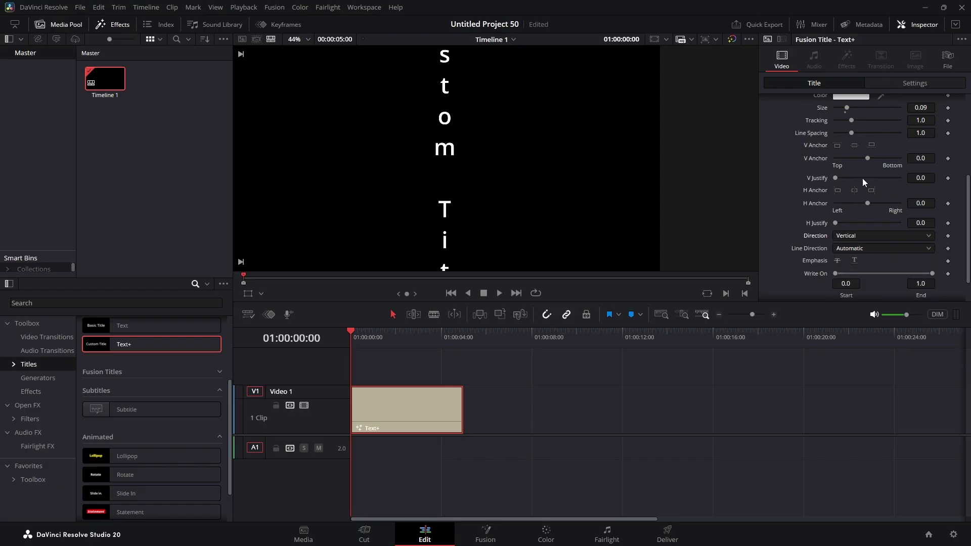
drag(847, 107, 842, 110)
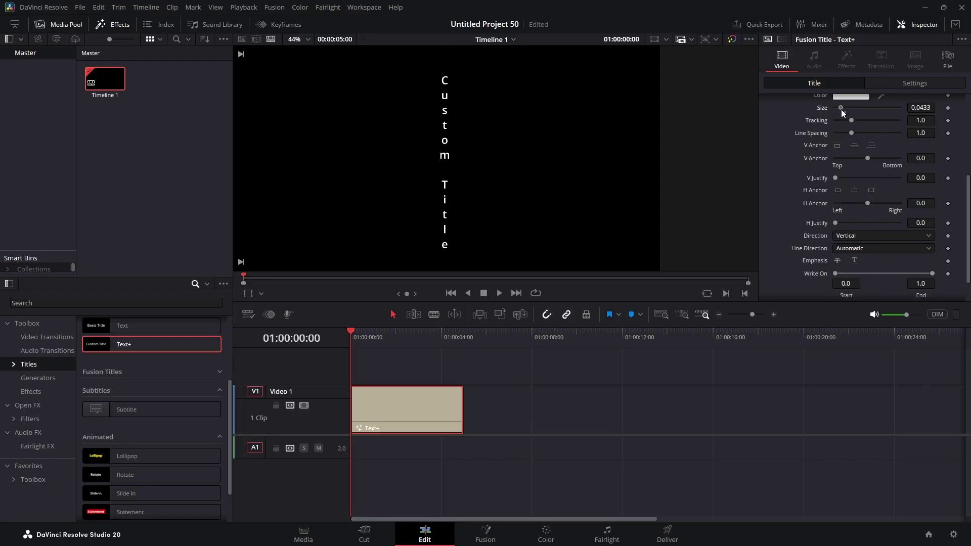
click(844, 236)
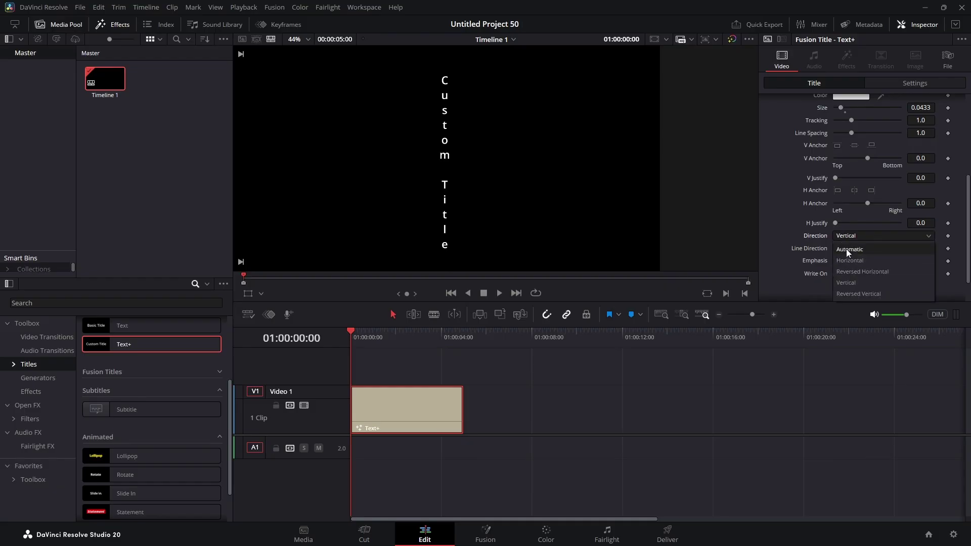
click(845, 248)
scroll(796, 171, up, 5)
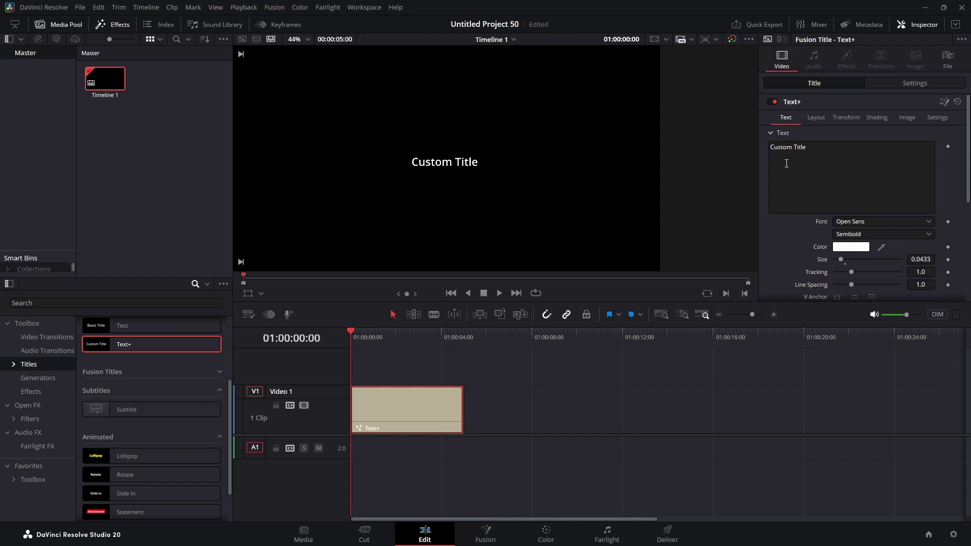
Step: Lower the title to Center Y 0.359, testing a Circle layout before reverting to Point
click(815, 117)
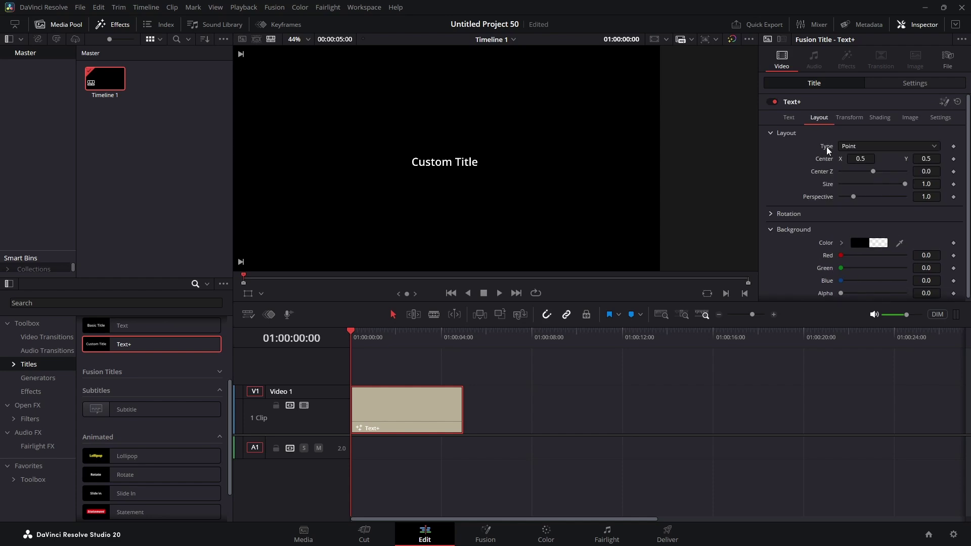
click(853, 148)
click(856, 186)
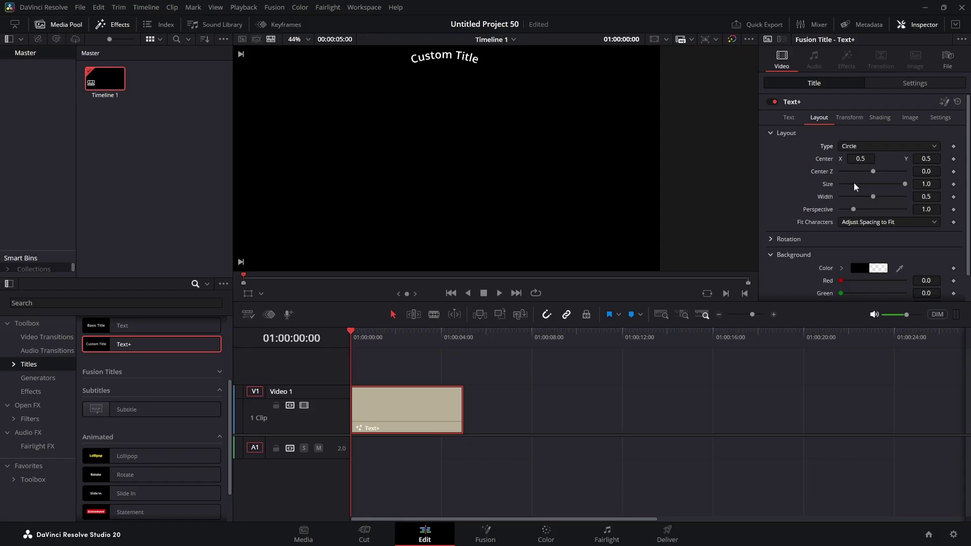
drag(926, 159, 906, 159)
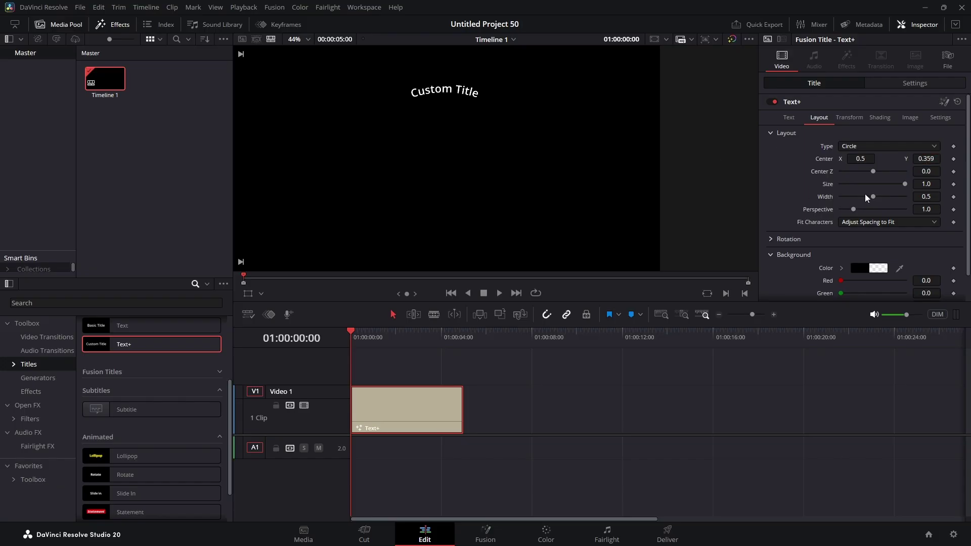
drag(873, 197, 850, 200)
click(862, 147)
click(850, 160)
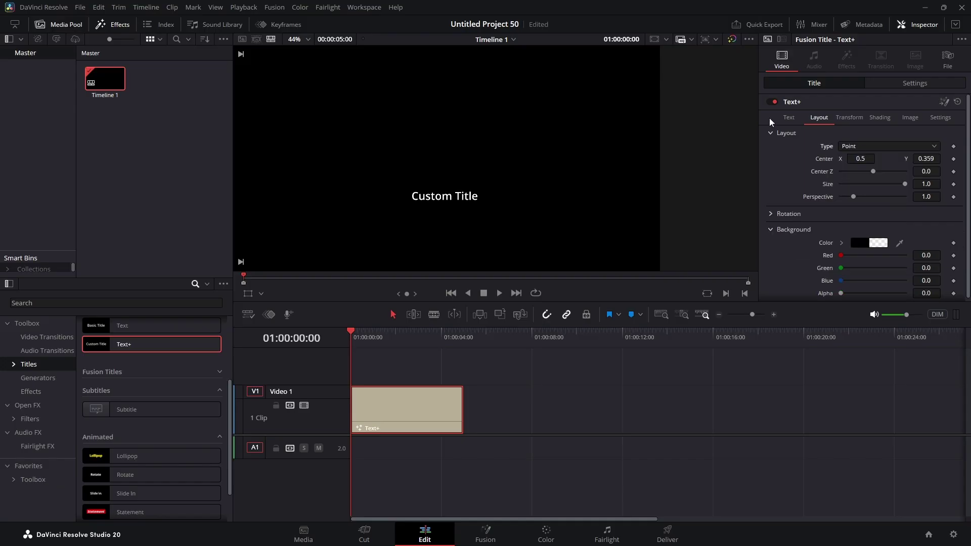
click(788, 117)
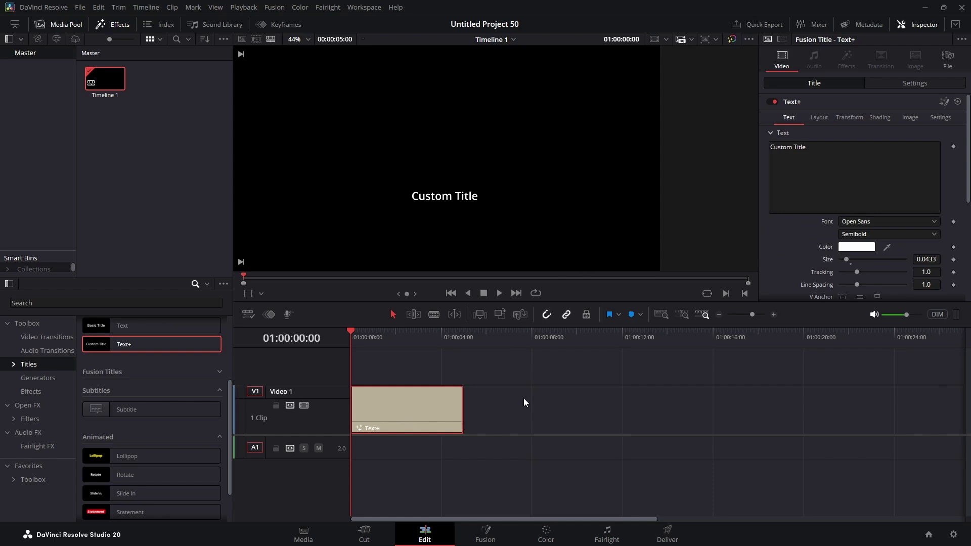
Step: In Fusion, replace the text with 'word by word grow' and enlarge it to size 0.1024
click(487, 536)
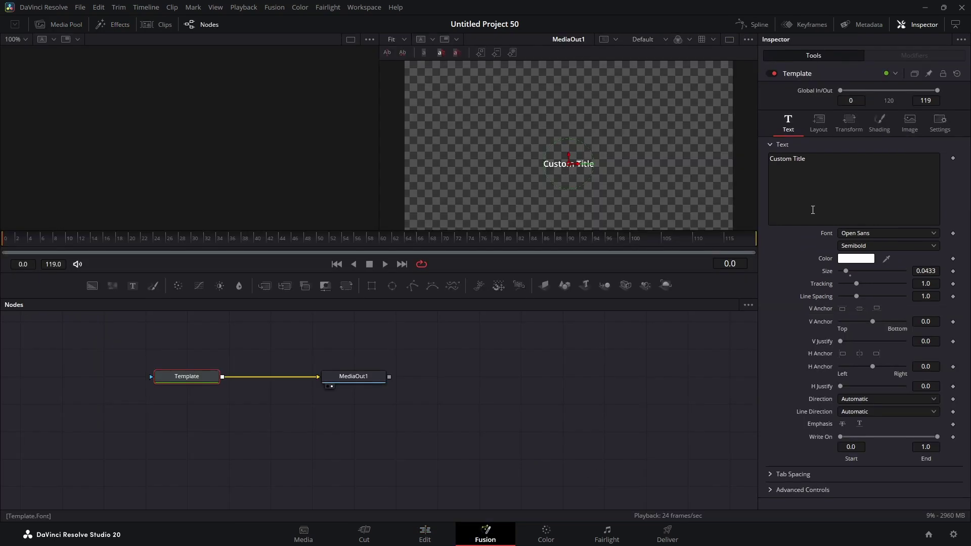
click(811, 162)
key(ctrl+a)
key(BackSpace)
text(word by)
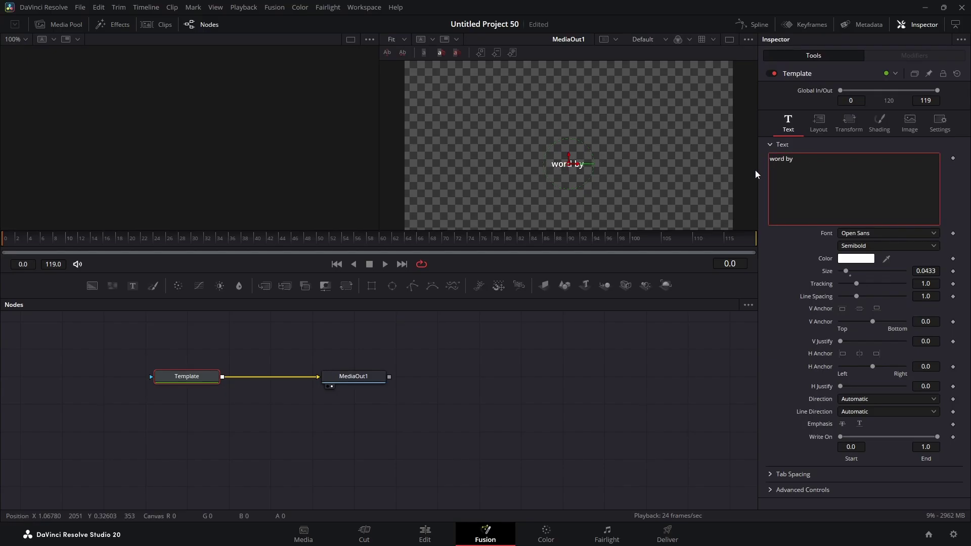
text( word  grow)
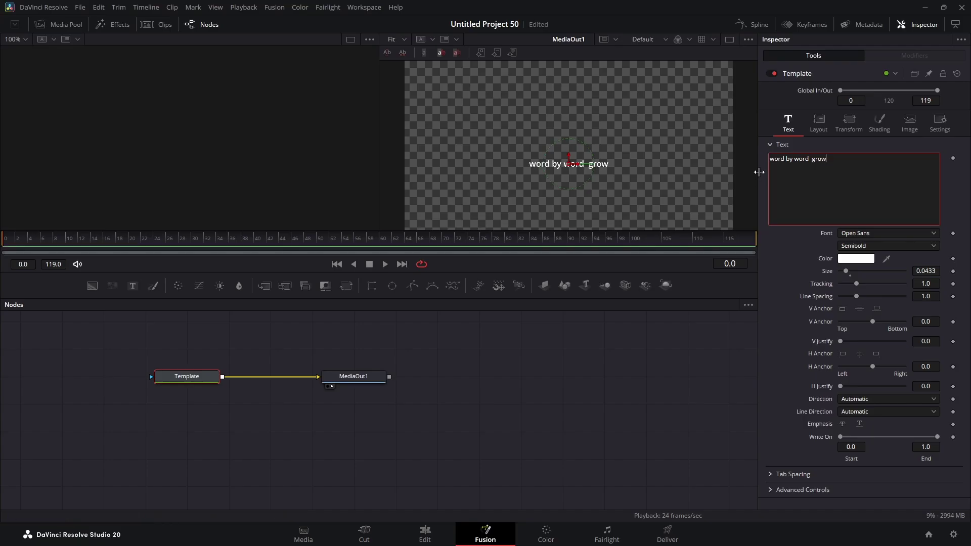
drag(846, 271, 854, 269)
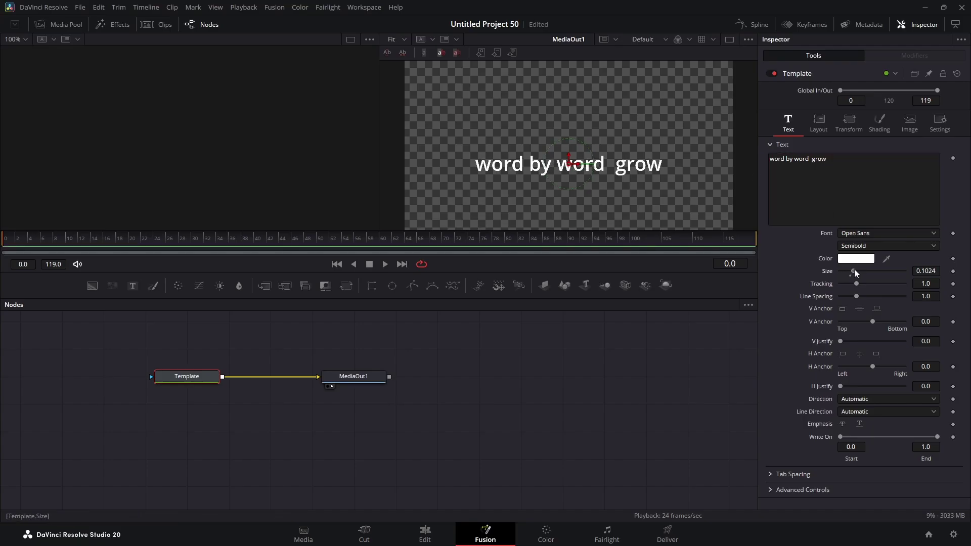
Step: Attach a Follower modifier to the title text and show its Transform settings
right_click(866, 174)
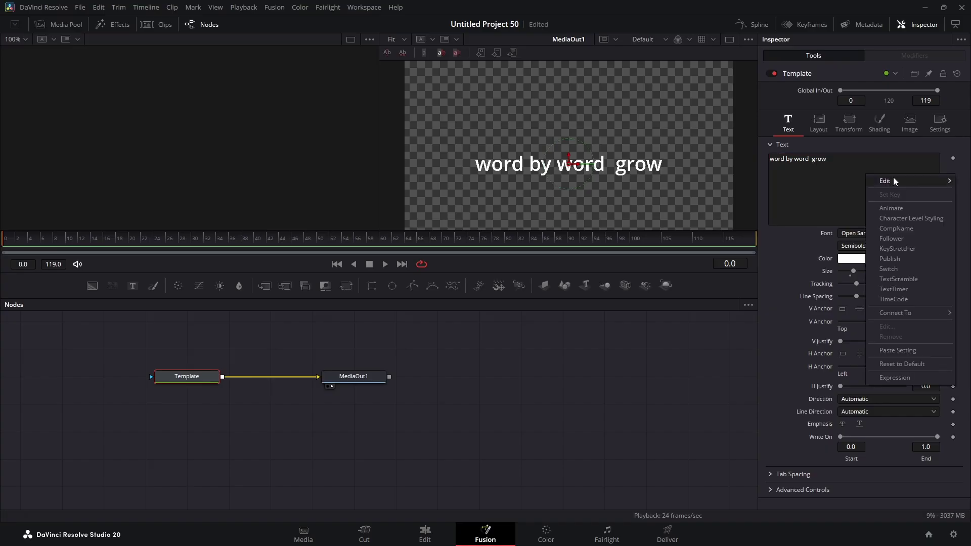
click(894, 239)
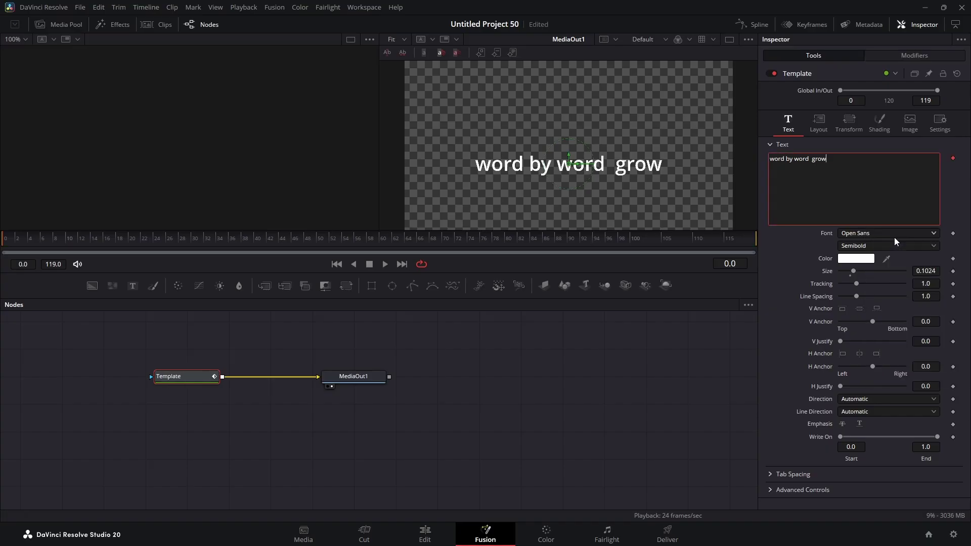
click(909, 54)
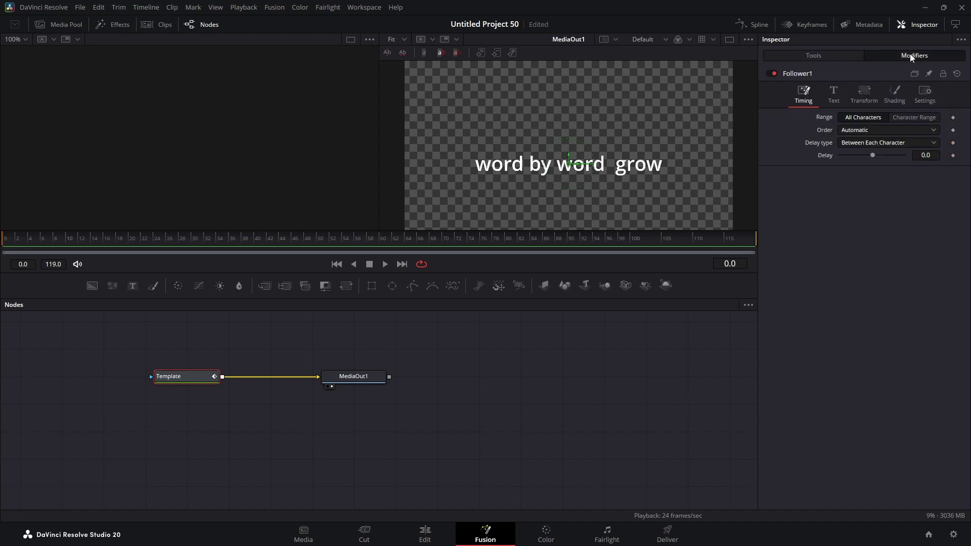
click(863, 93)
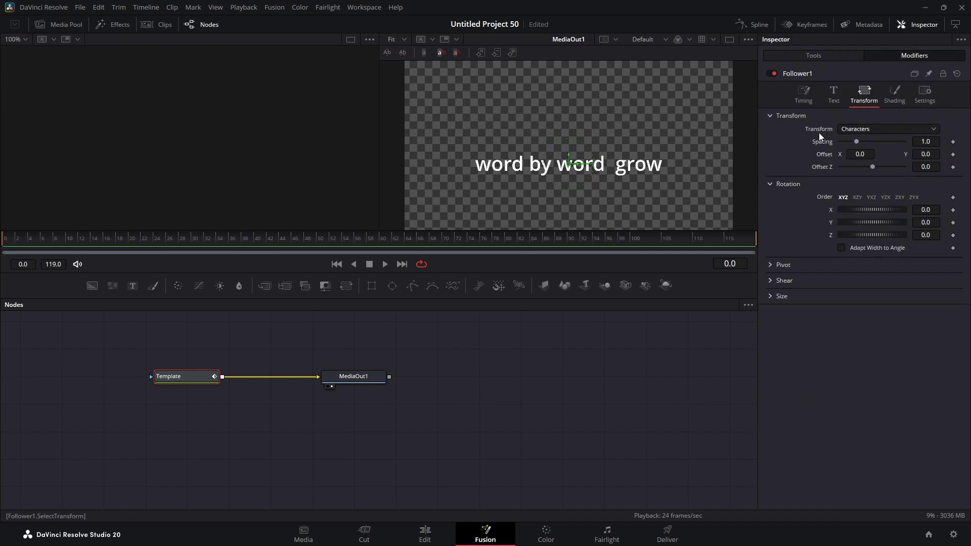
Step: Make the Follower transform Words and keyframe word size X and Y at 0 on frame 0
click(852, 130)
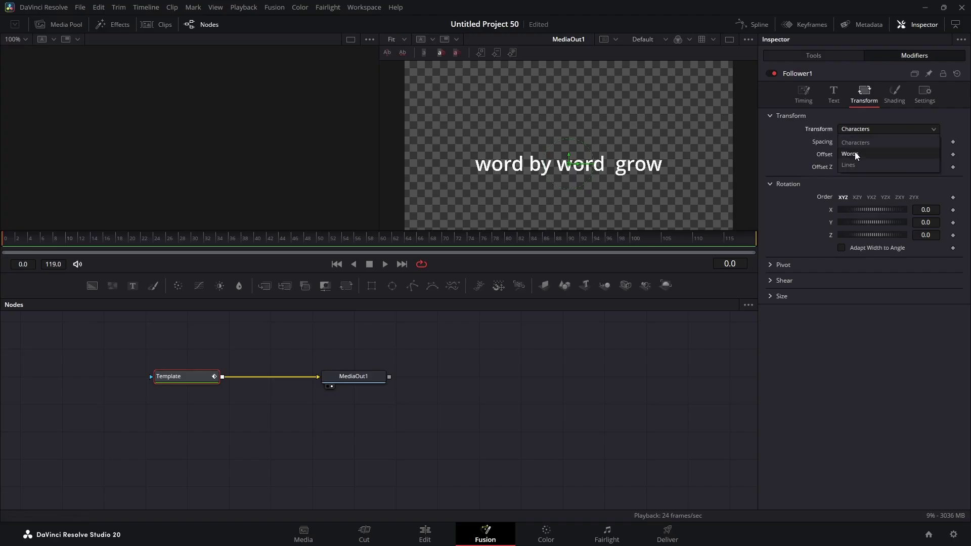
click(855, 154)
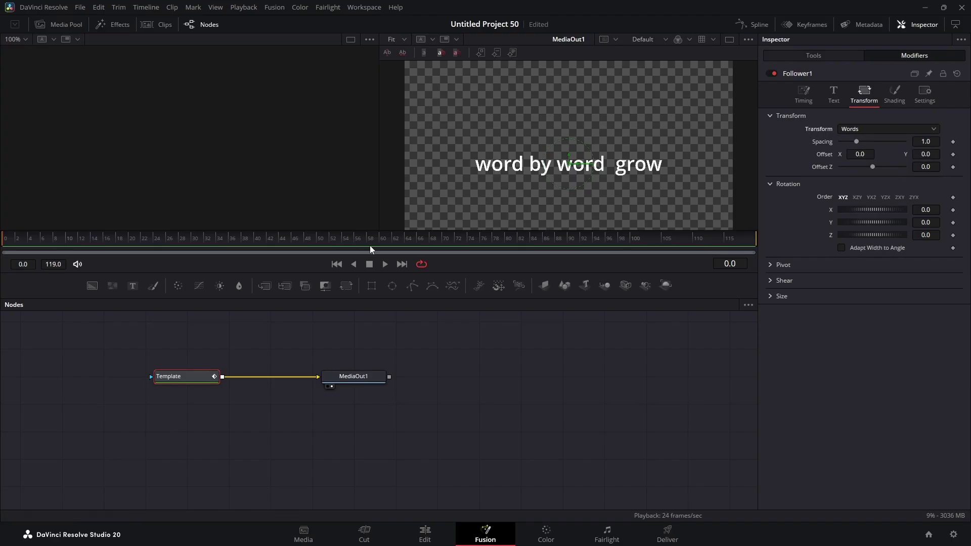
click(20, 243)
click(1, 246)
click(771, 297)
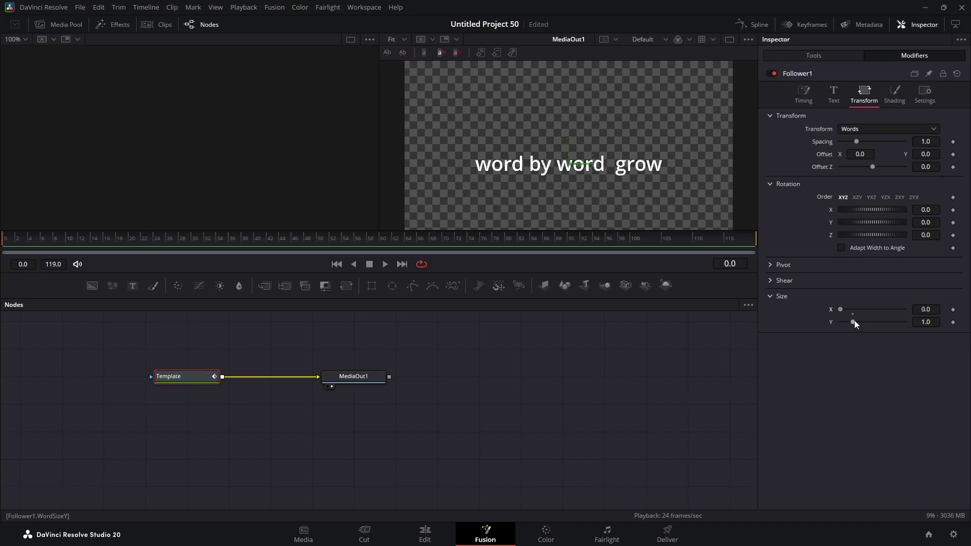
drag(854, 321, 838, 324)
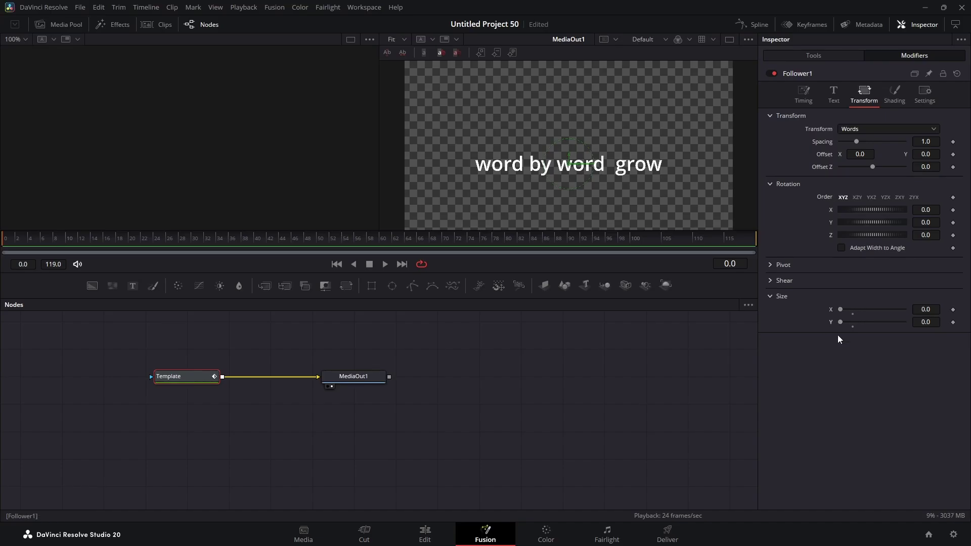
click(953, 309)
click(953, 323)
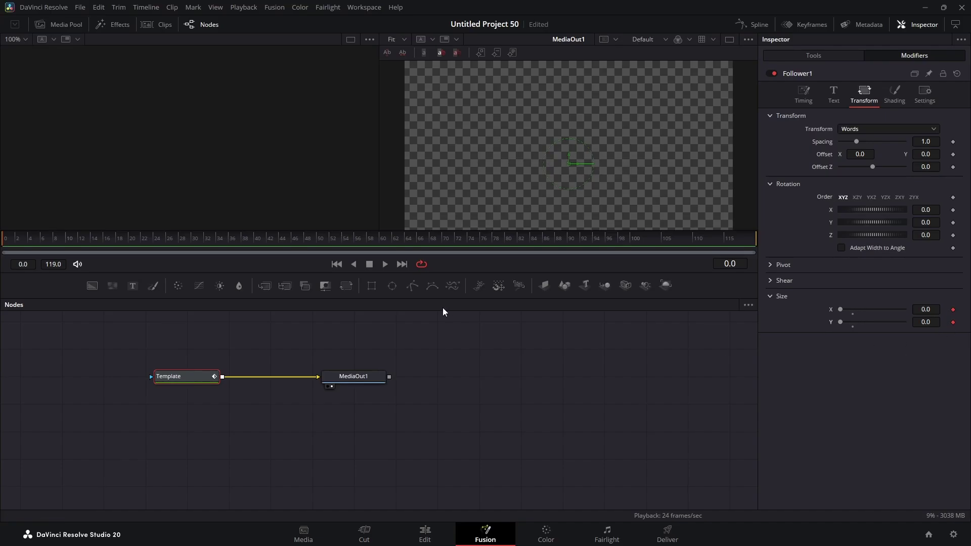
Step: At frame 10, set word width and height to 1.0 to complete the size keyframes
click(66, 238)
click(925, 309)
text(1)
key(Tab)
text(1)
key(Tab)
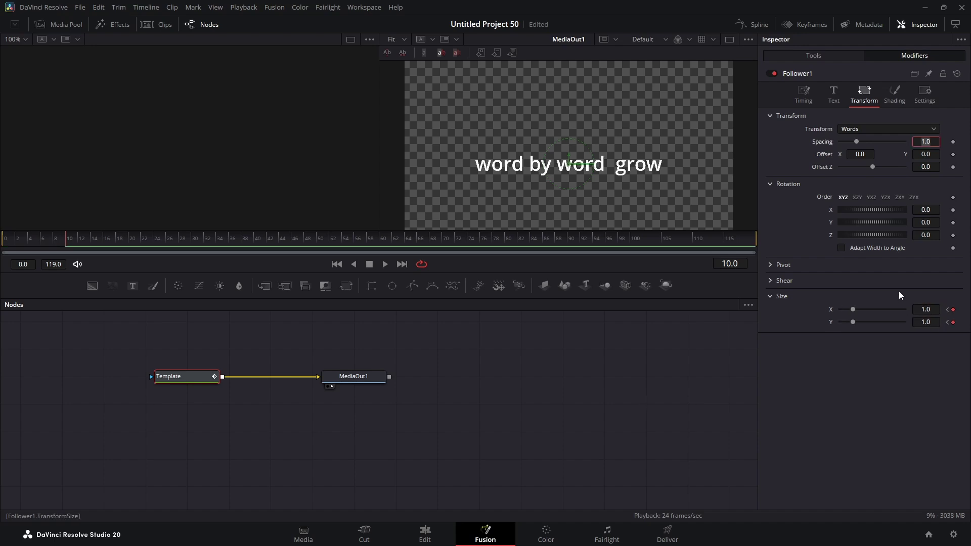
click(803, 94)
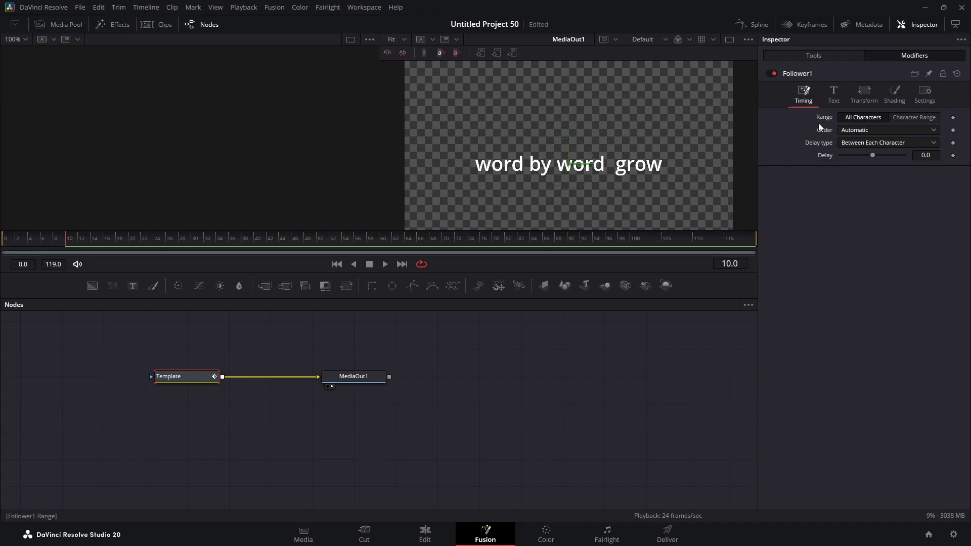
Step: Set the Follower timing order to Left to Right with a 2.0 delay
click(852, 130)
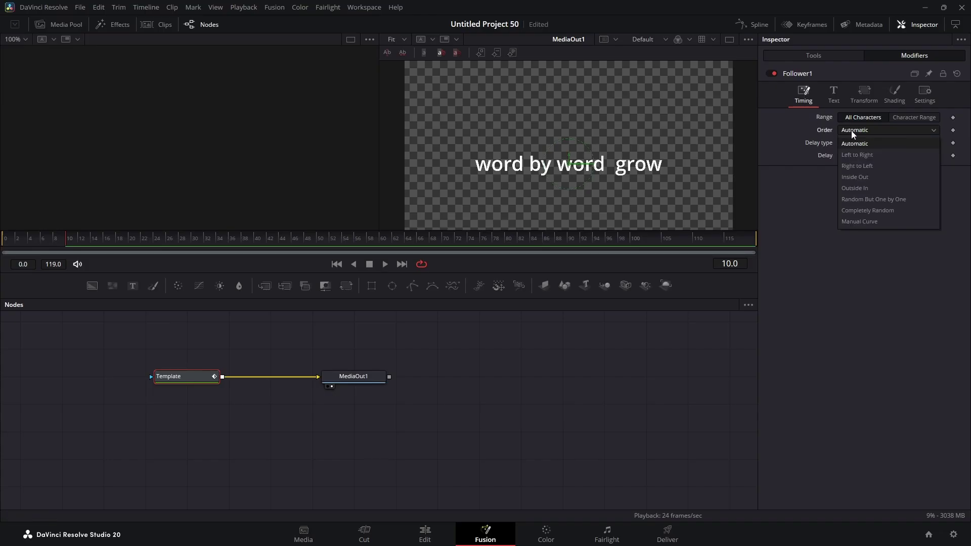
click(857, 155)
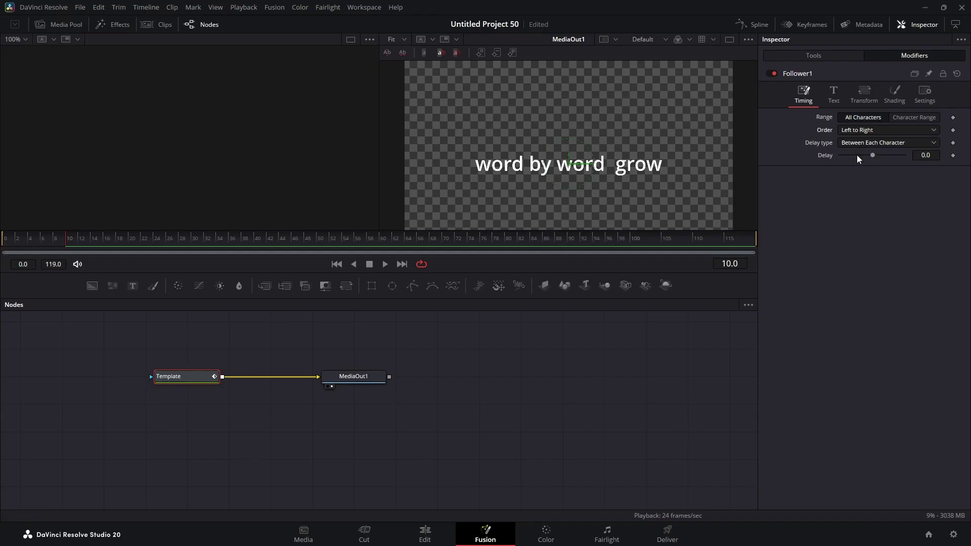
click(925, 155)
text(2)
key(Return)
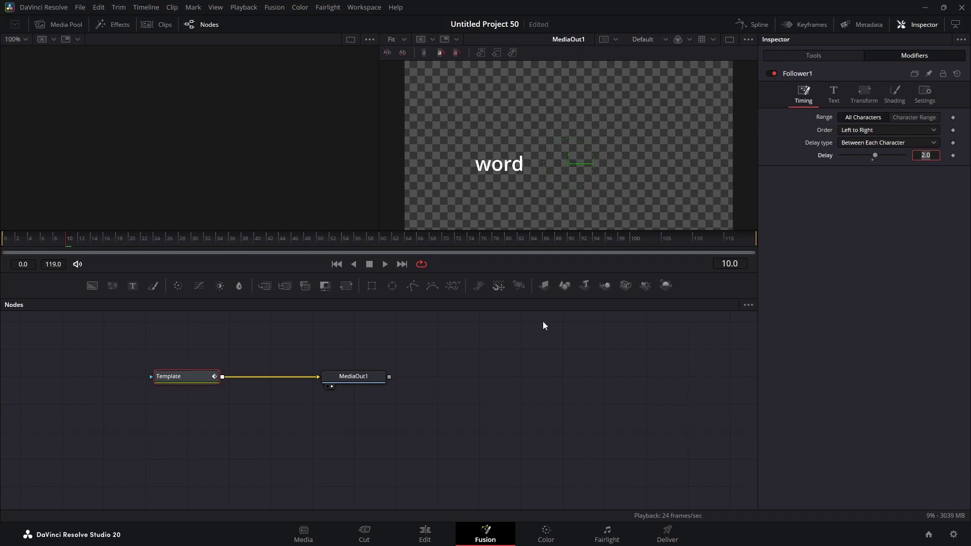
Step: Preview the word-by-word animation from the start, then go back to the Edit page
click(337, 263)
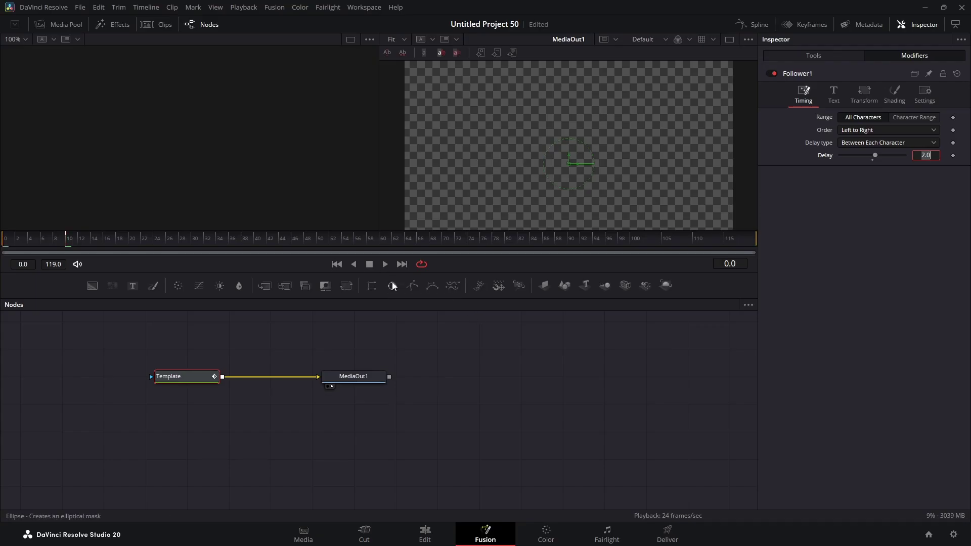
click(385, 264)
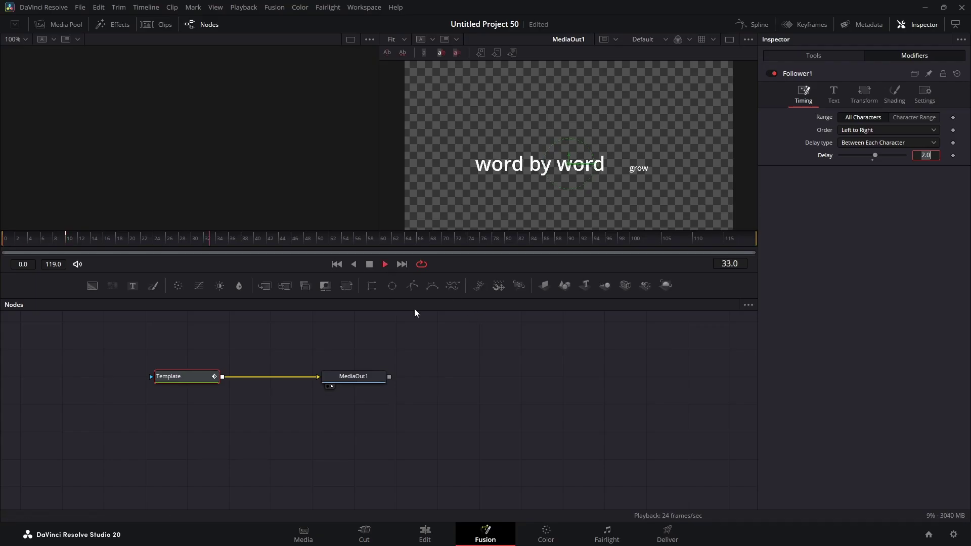
click(368, 264)
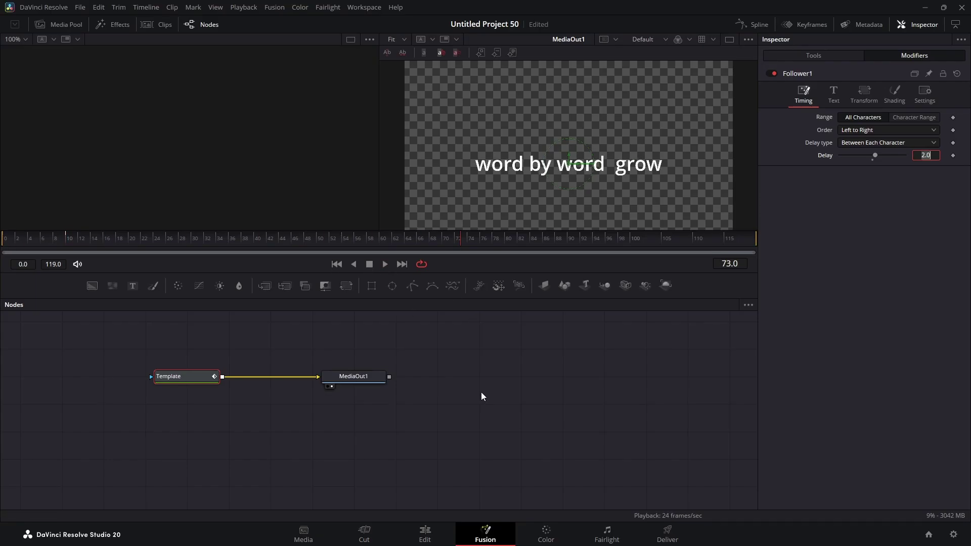
click(424, 533)
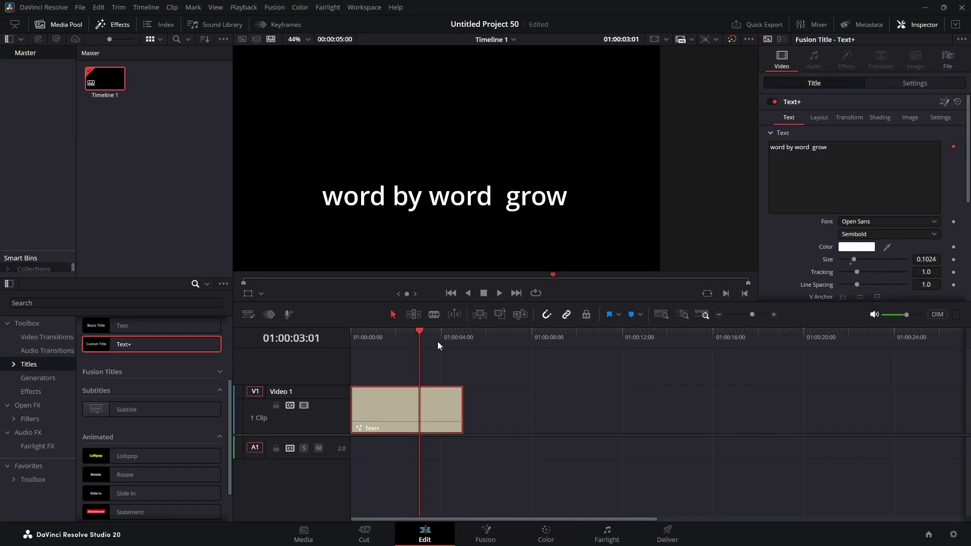
Step: Move the playhead to the timeline start and set Playback > Render Cache to Smart
drag(417, 329, 313, 331)
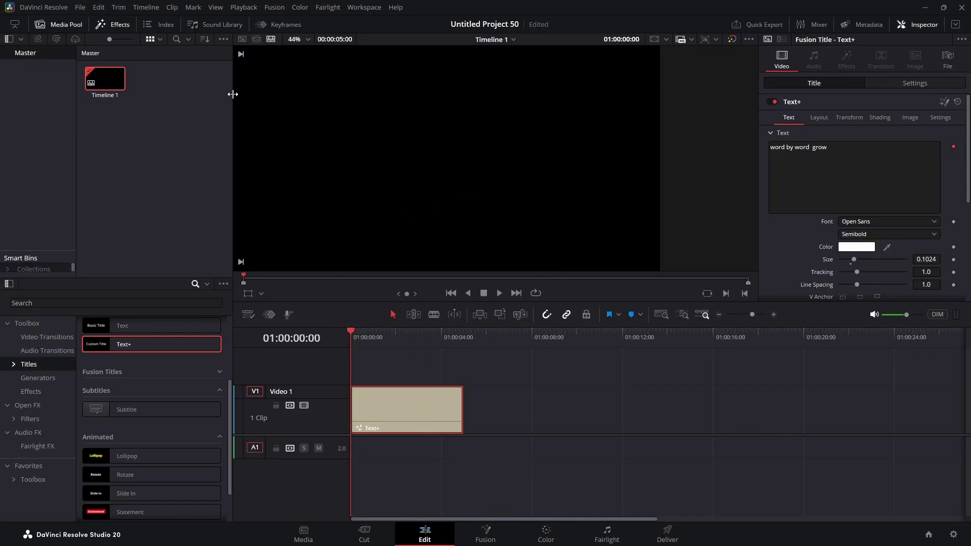
click(244, 7)
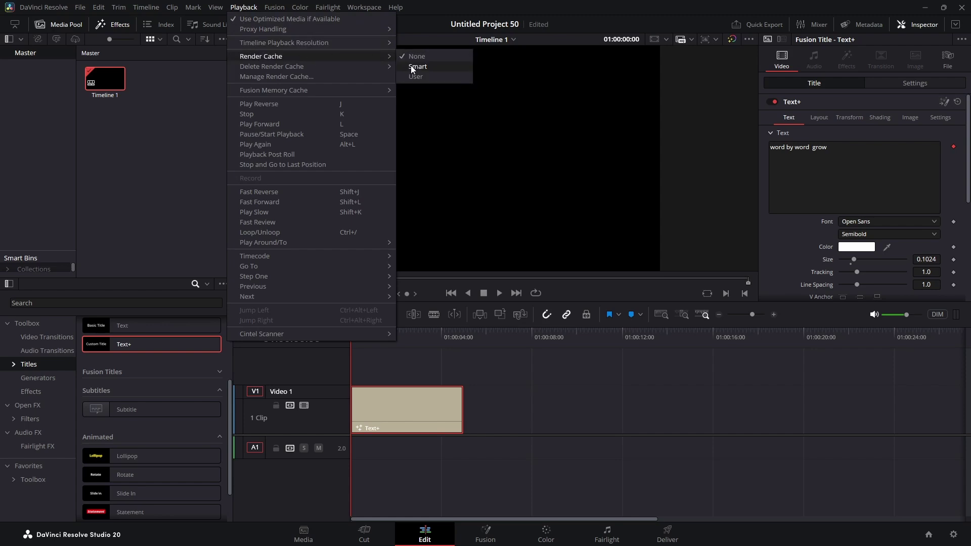
click(415, 67)
Step: Play the timeline to preview the growing title, then stop and return to the start
click(500, 293)
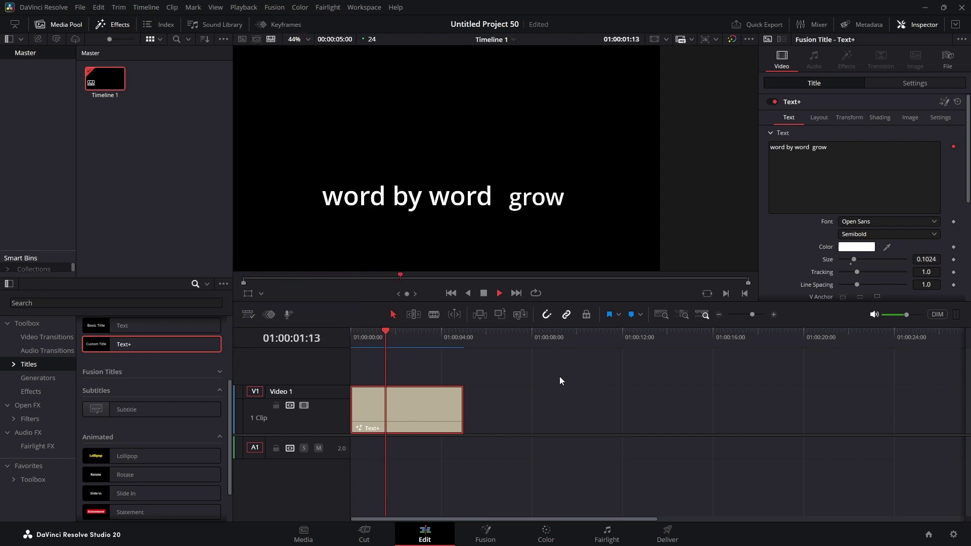
click(483, 293)
click(450, 293)
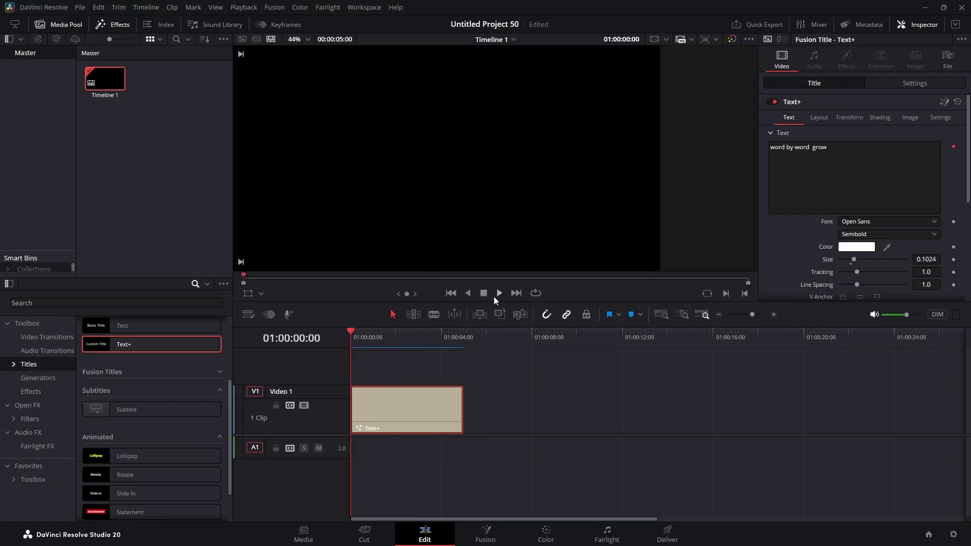